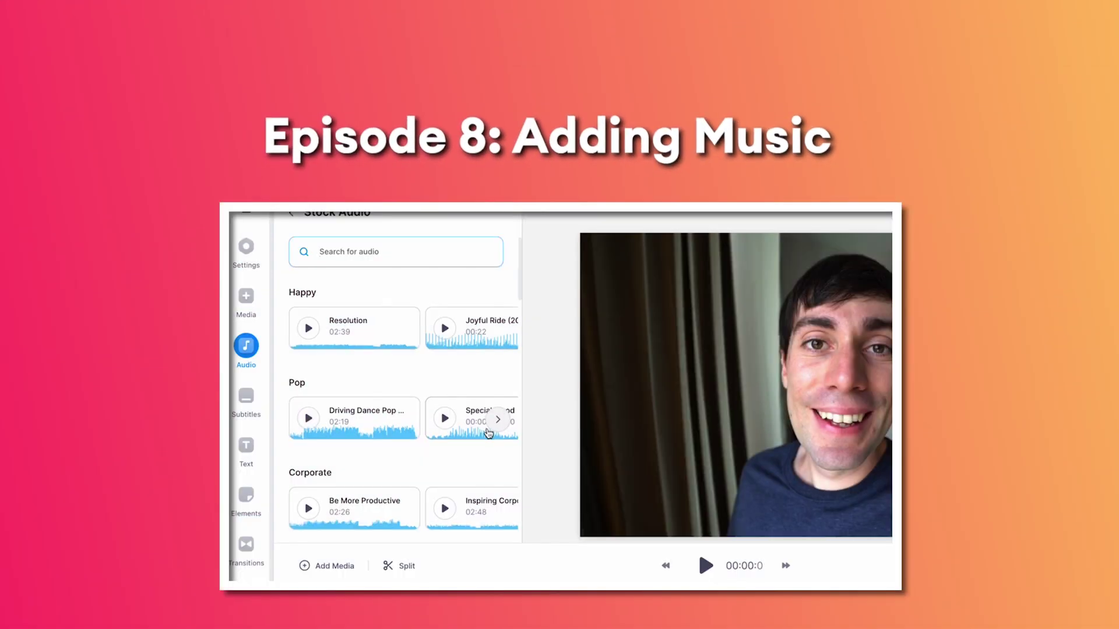
scroll(489, 432, "down", 3)
scroll(489, 433, "down", 3)
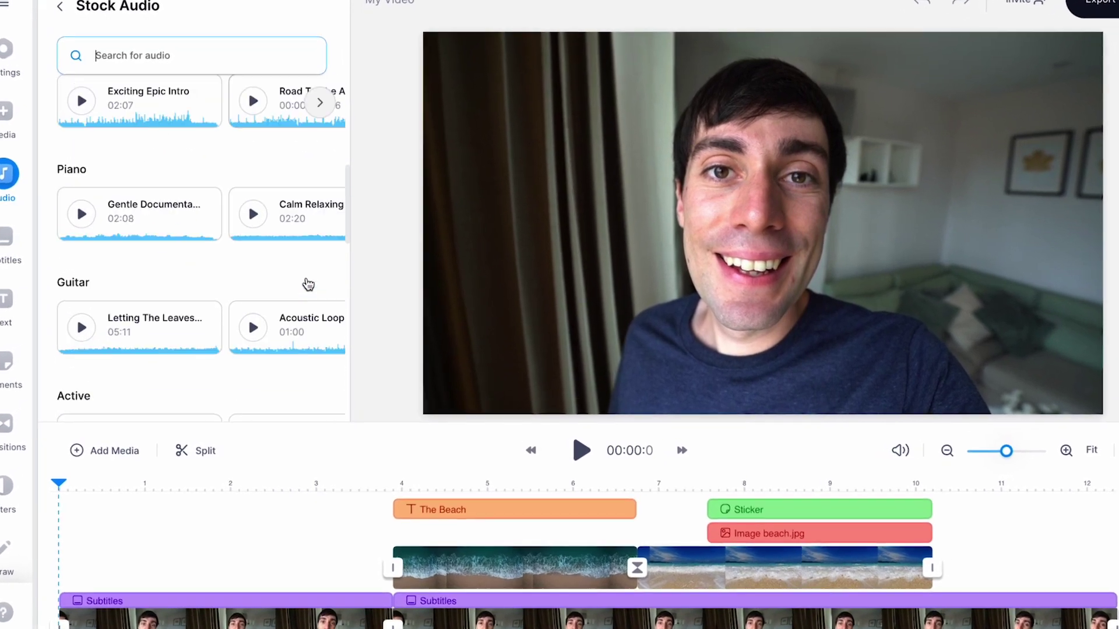
scroll(309, 282, "down", 4)
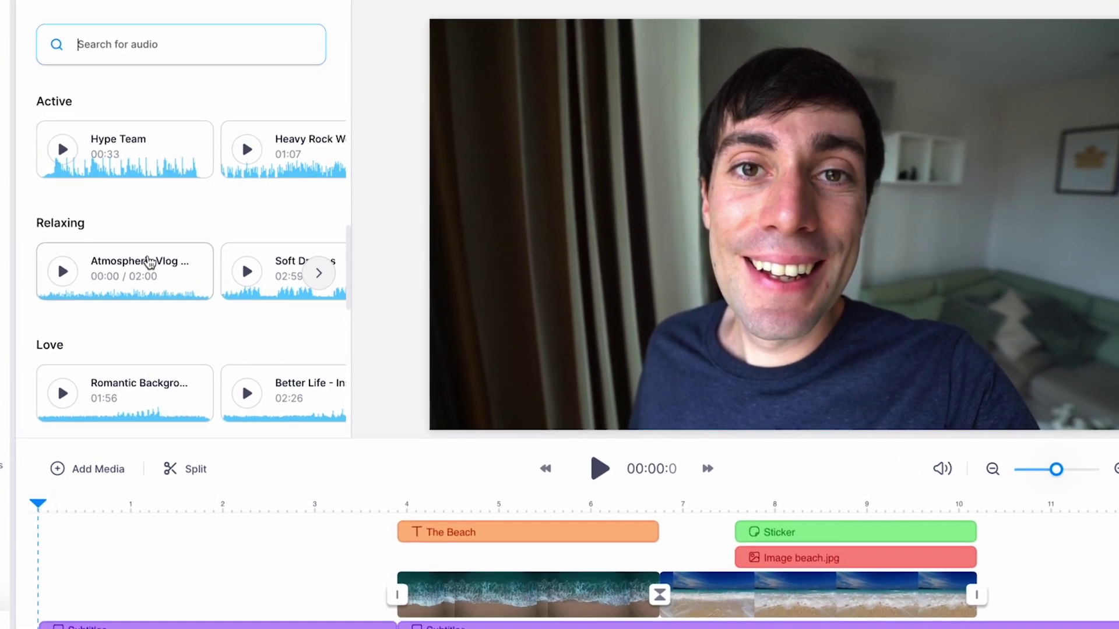
Step: Preview Atmospheric Vlog, then open the Audio stock library browsed down to Relaxing
left_click(72, 269)
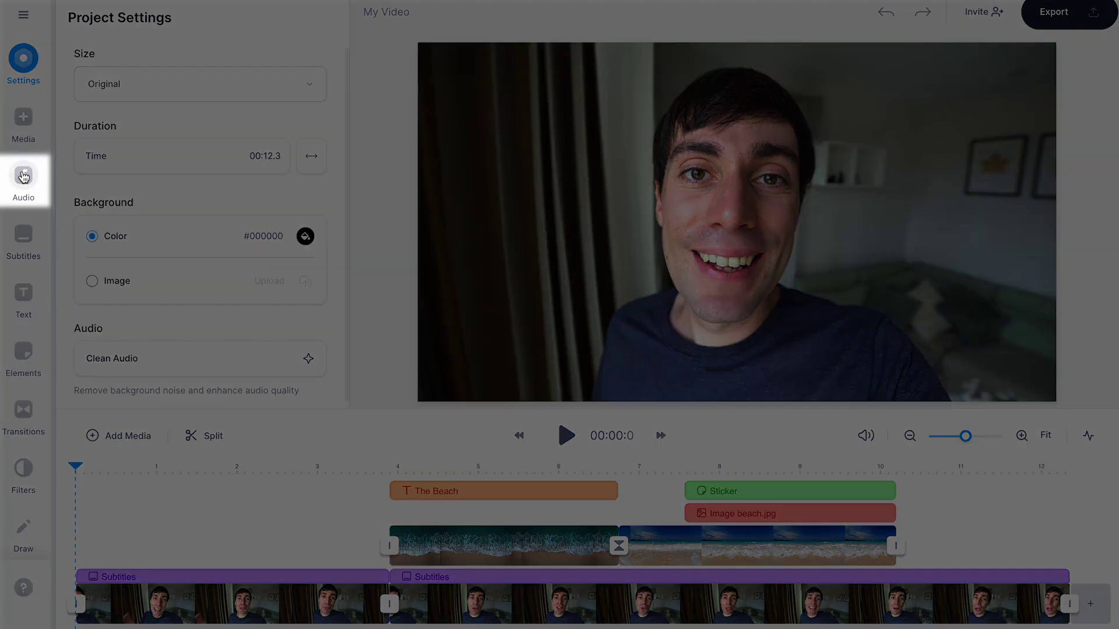
left_click(23, 179)
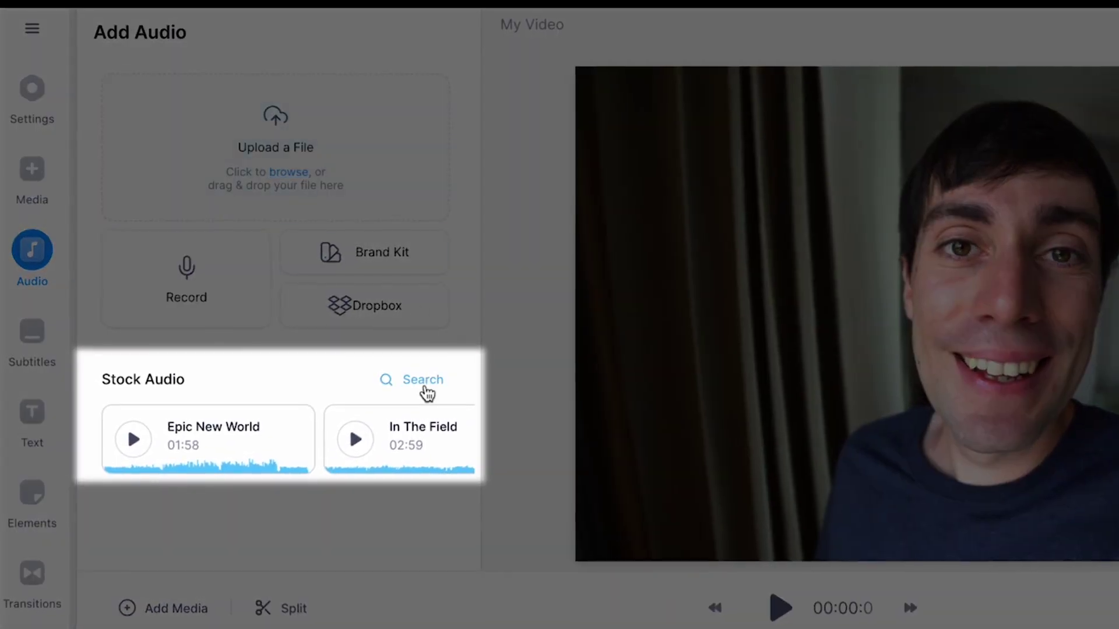
left_click(418, 376)
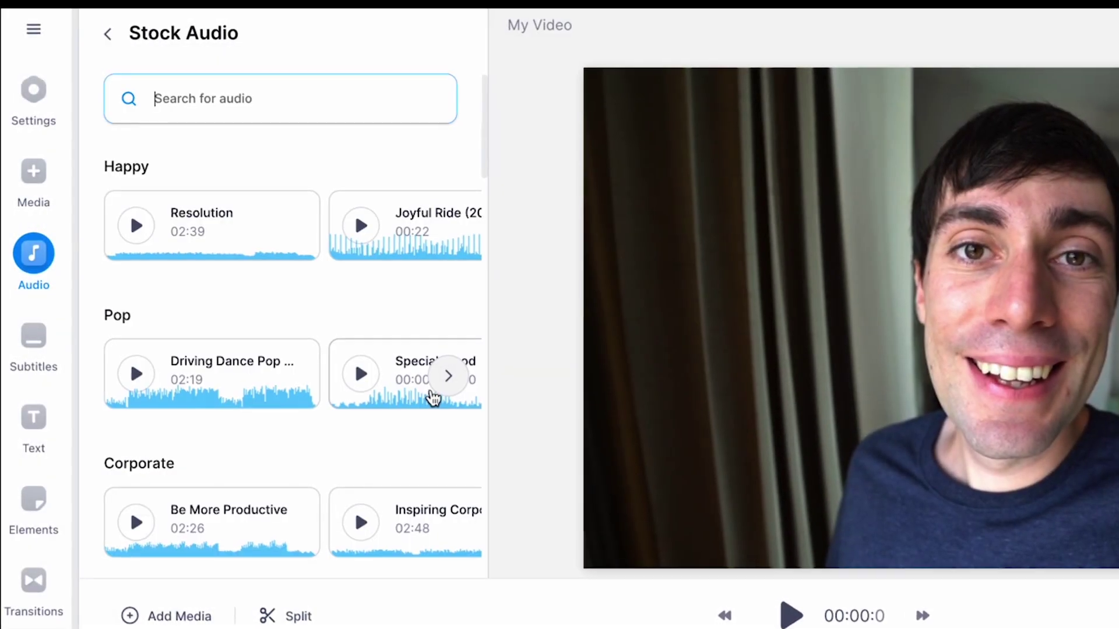
scroll(433, 393, "down", 4)
scroll(439, 404, "down", 2)
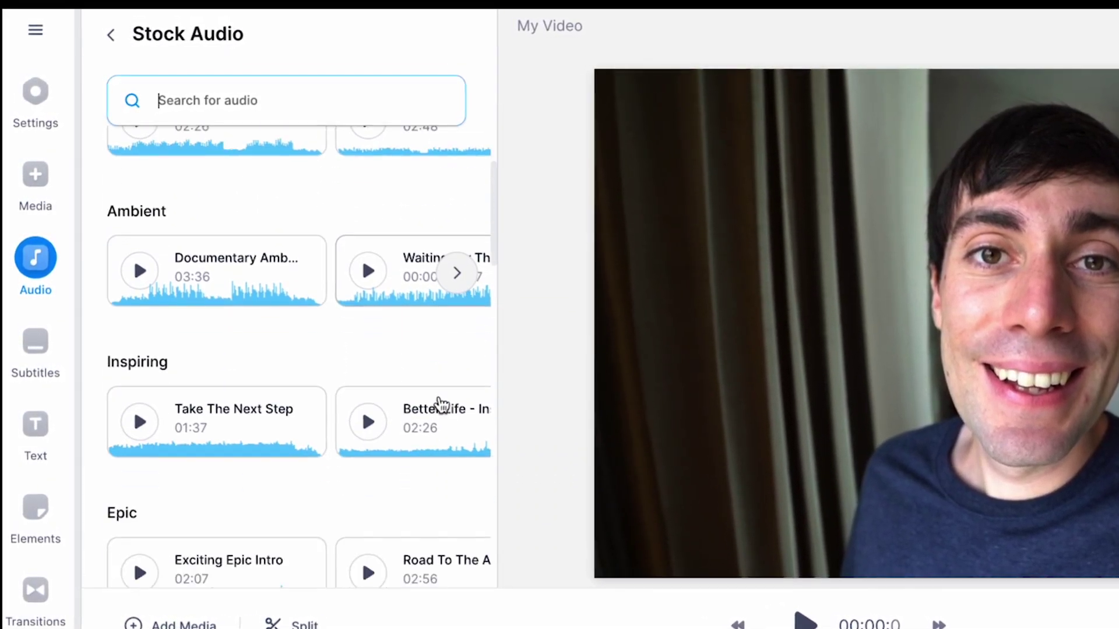
scroll(442, 406, "down", 2)
scroll(444, 408, "down", 2)
scroll(446, 409, "down", 1)
scroll(446, 409, "down", 3)
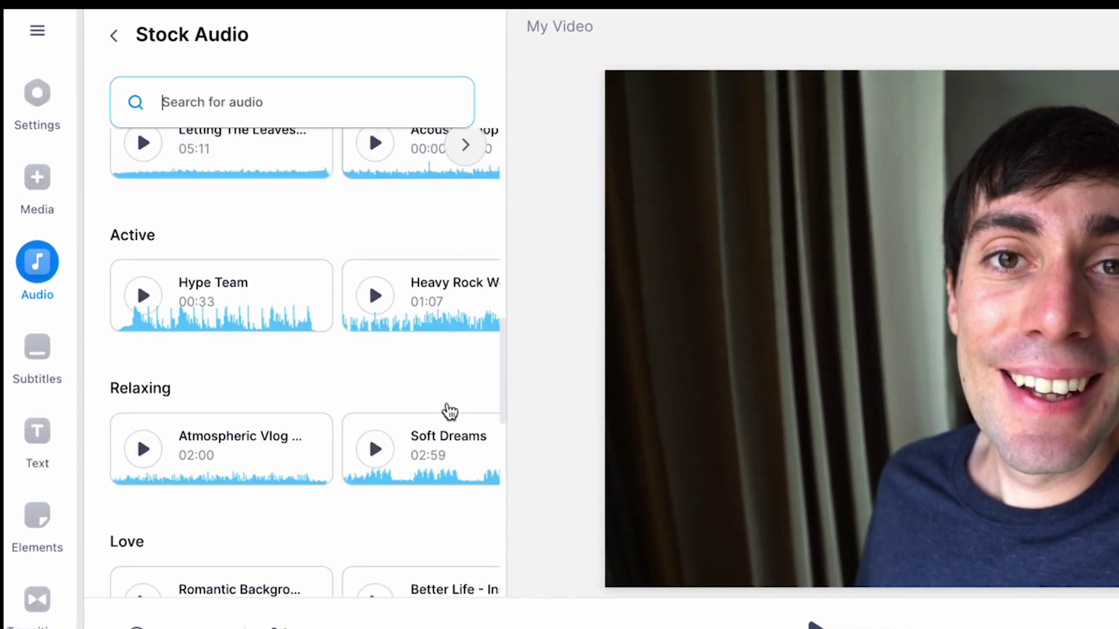
scroll(447, 411, "down", 1)
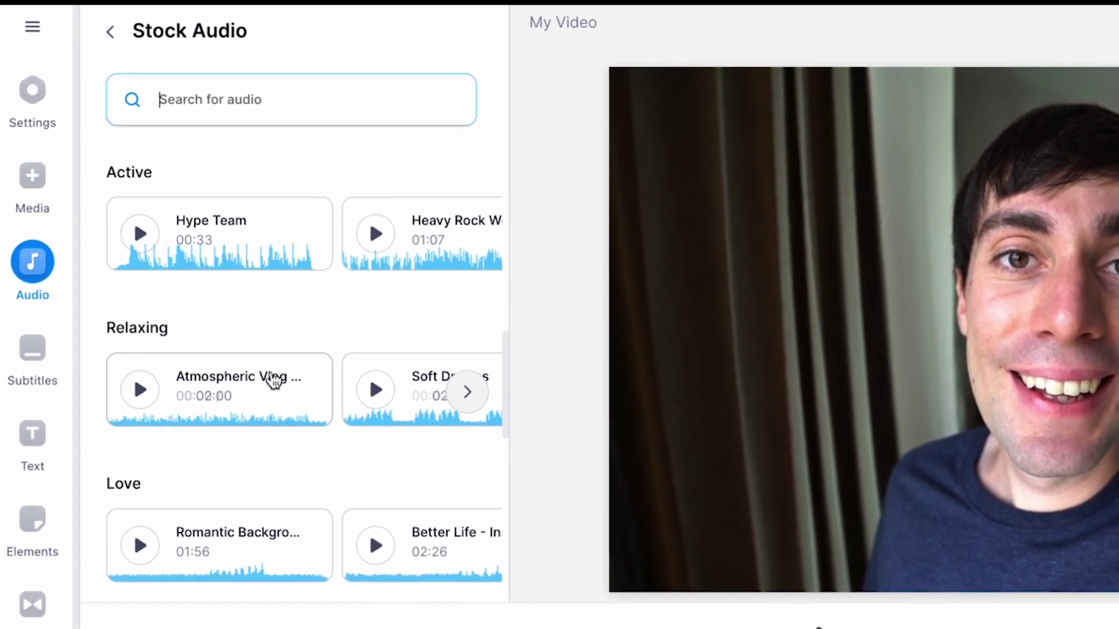
Step: Add the Atmospheric Vlog track from the Relaxing category to the video
left_click(250, 385)
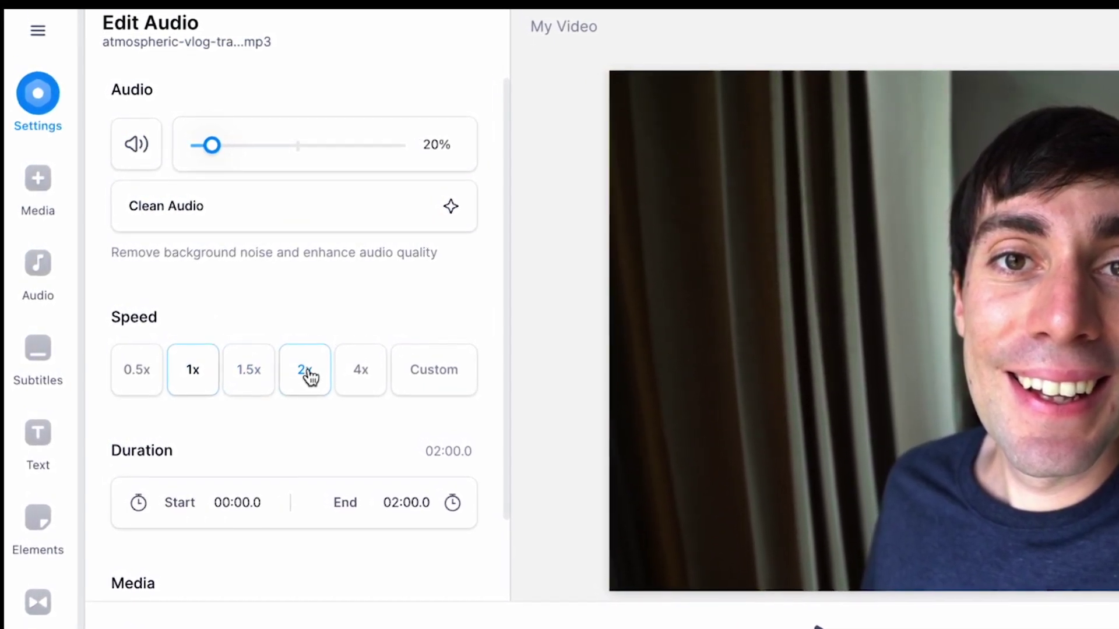
scroll(308, 384, "down", 3)
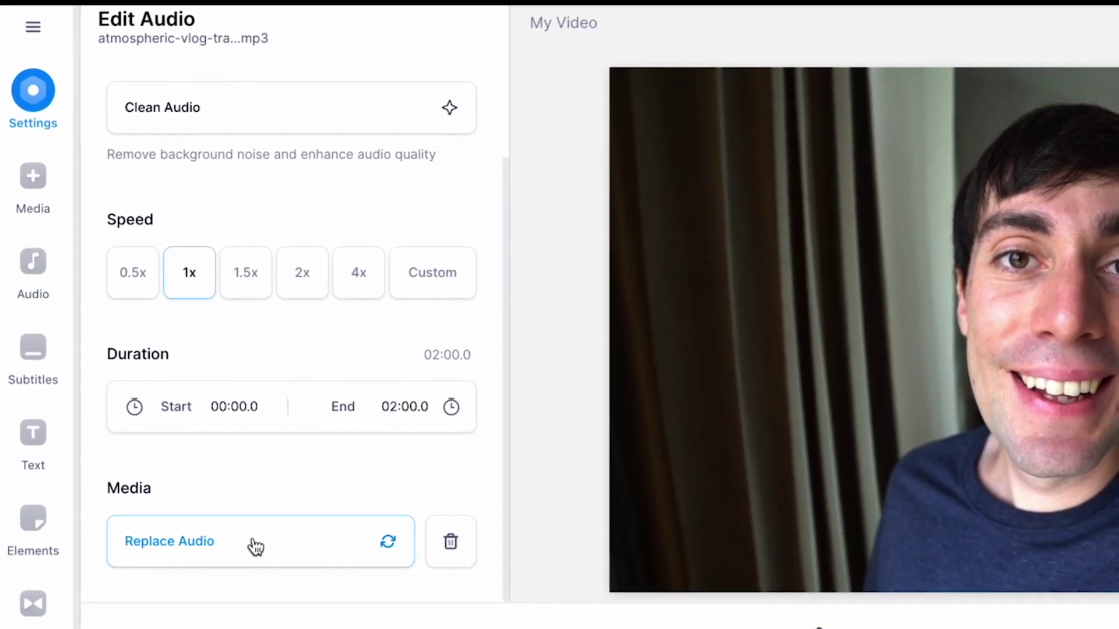